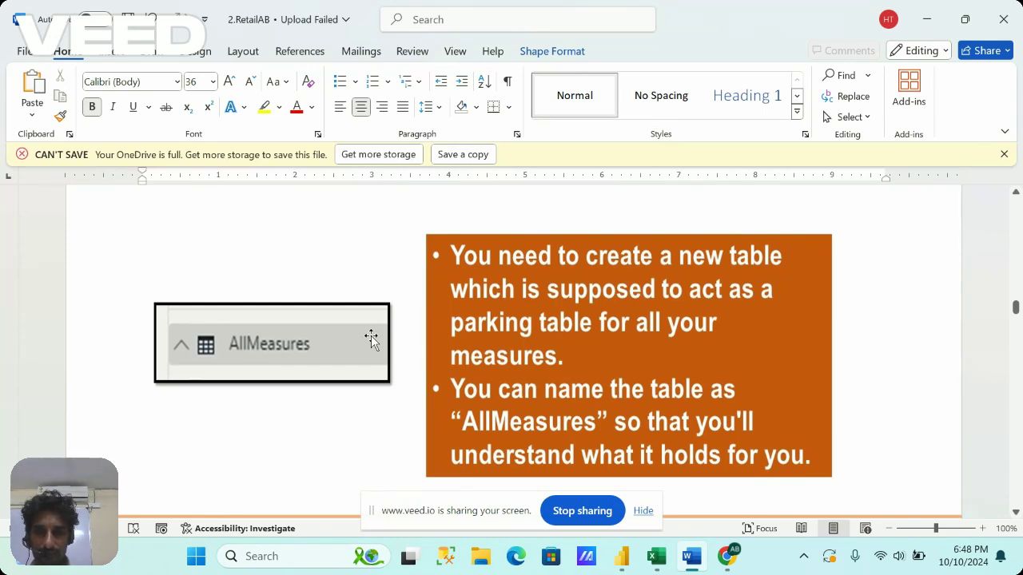
Step: Switch to Power BI and start creating a new table by entering data manually
click(927, 19)
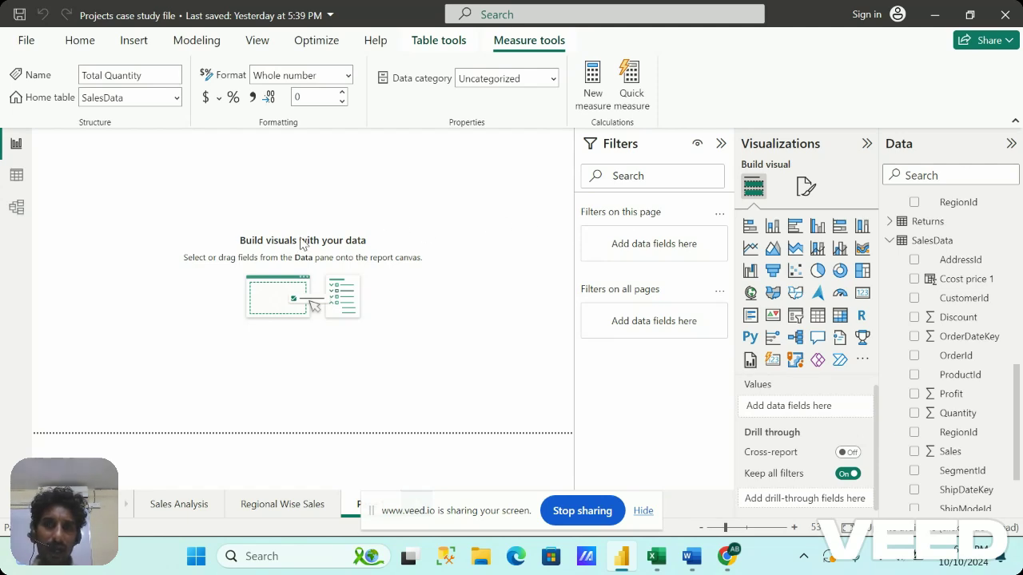
click(59, 46)
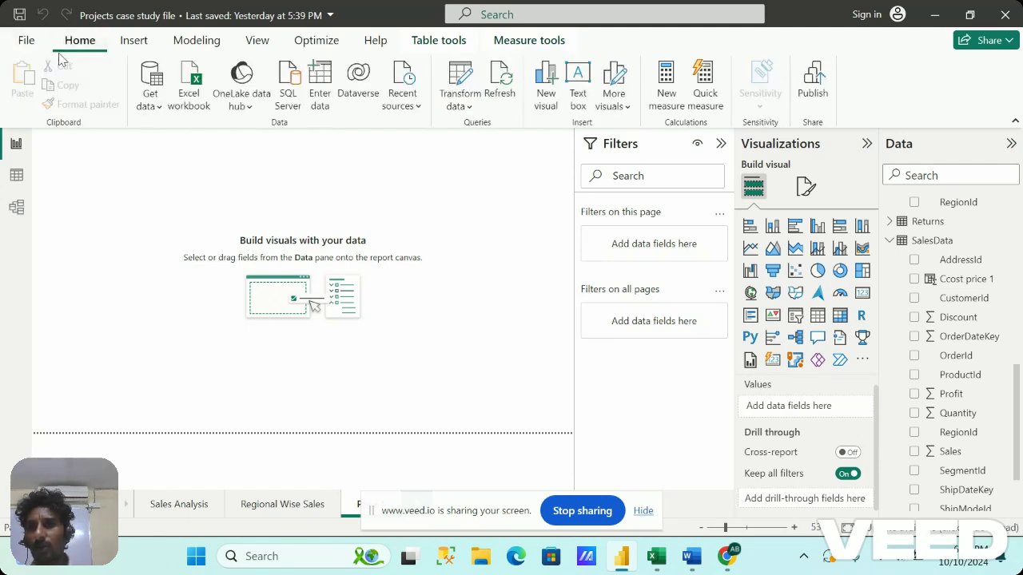
click(322, 83)
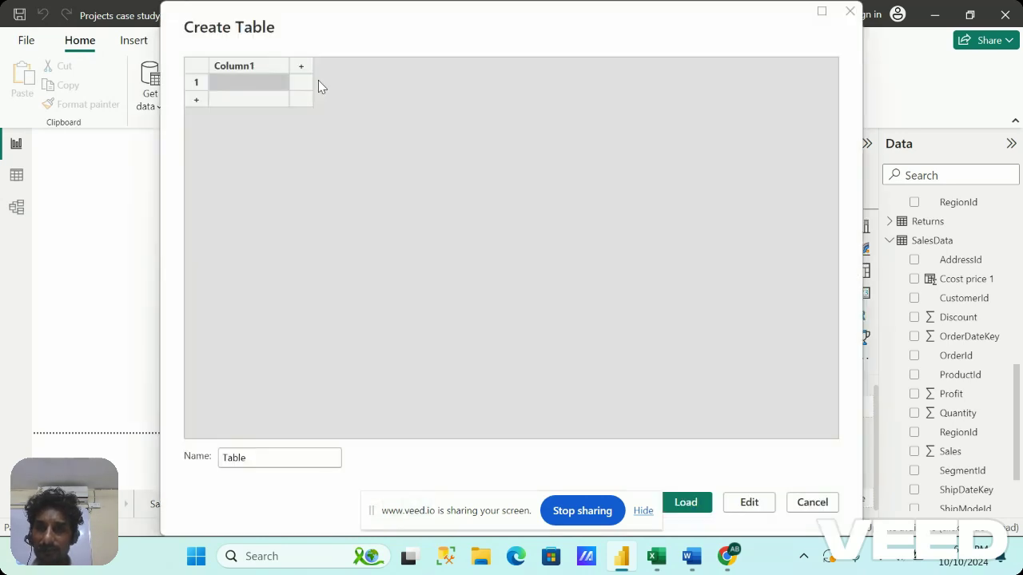
Step: Rename the new table's first column as "All meausures"
double_click(250, 70)
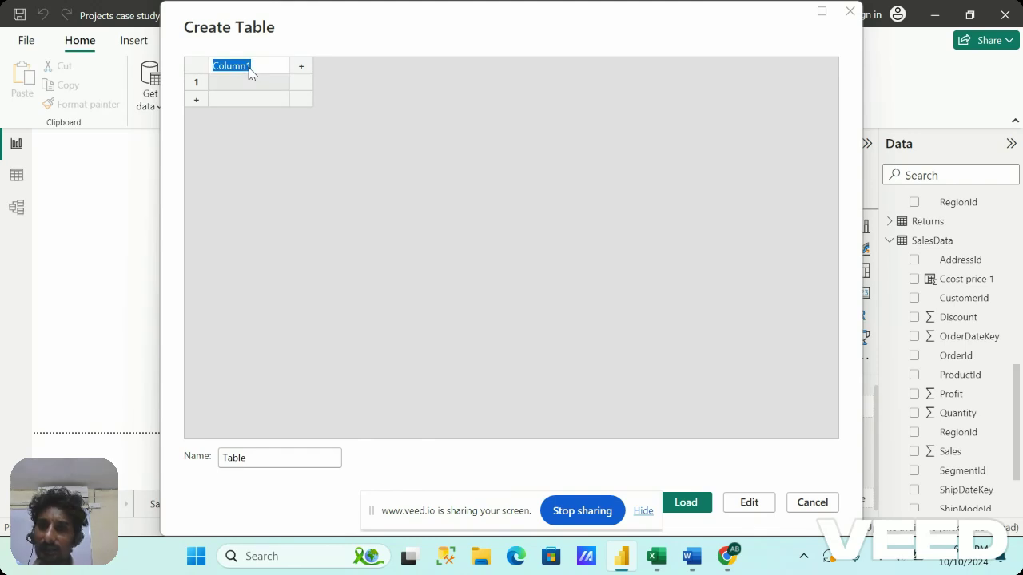
key(BackSpace)
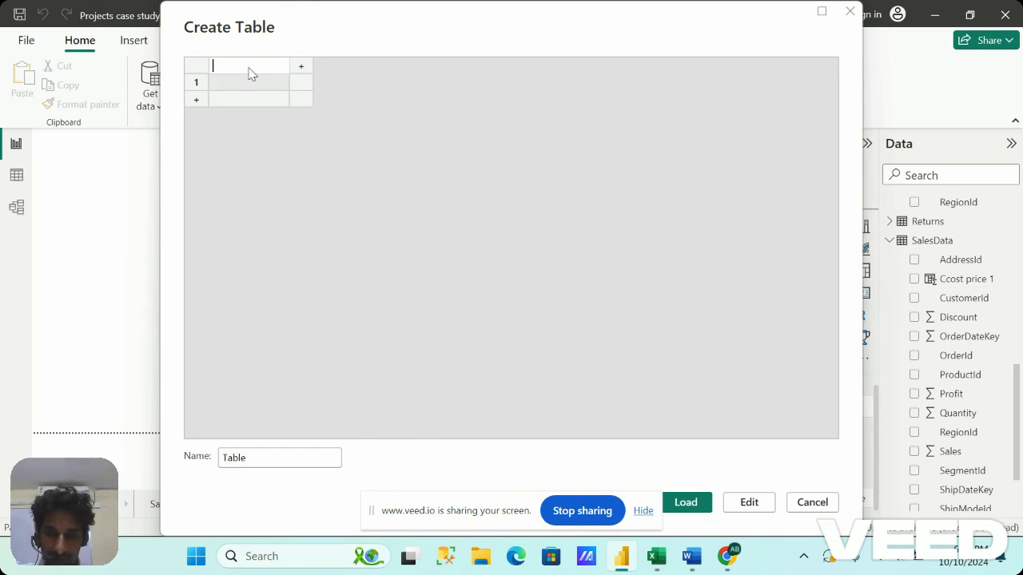
text(al)
key(BackSpace)
key(BackSpace)
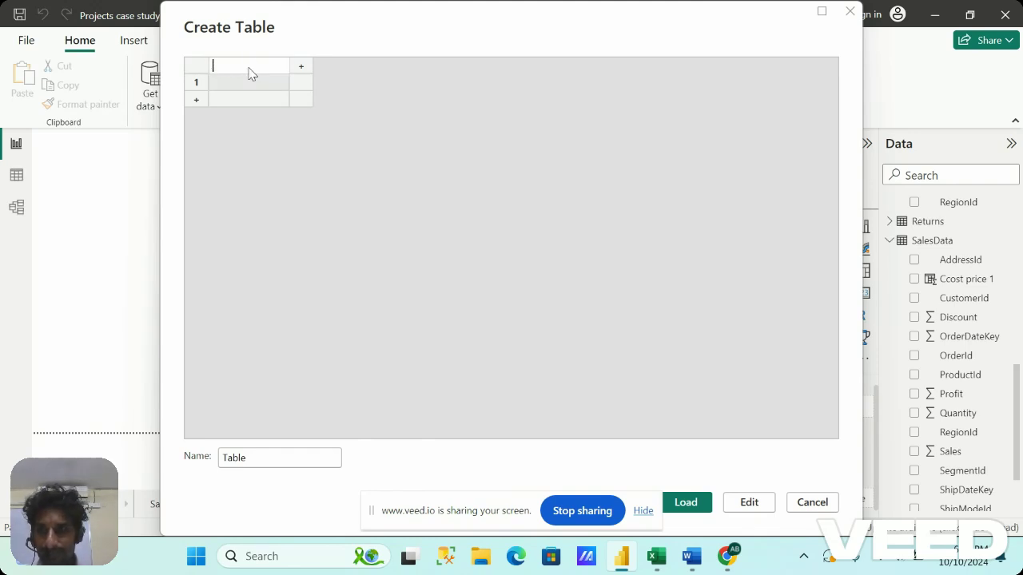
text(All)
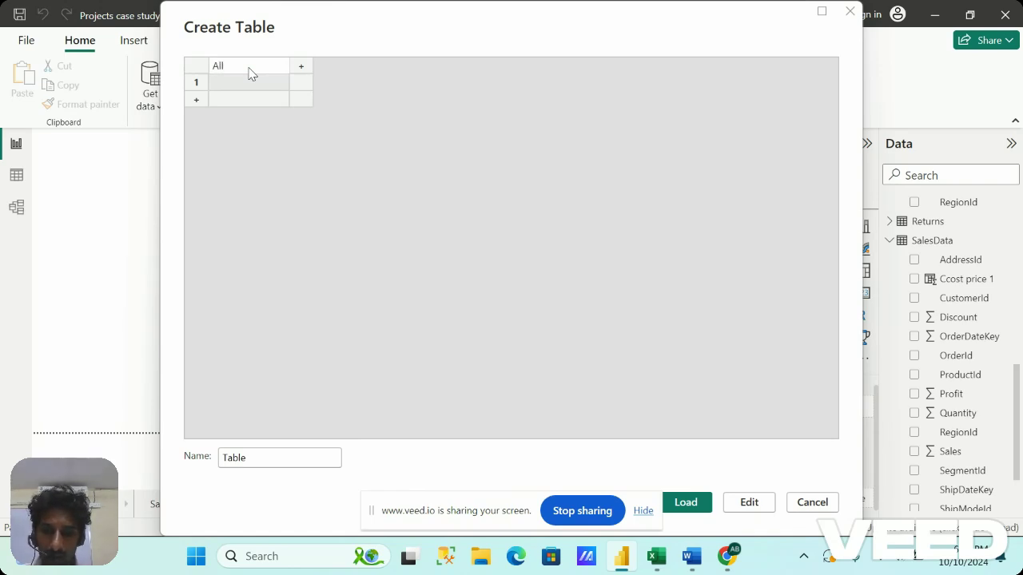
text( meausre)
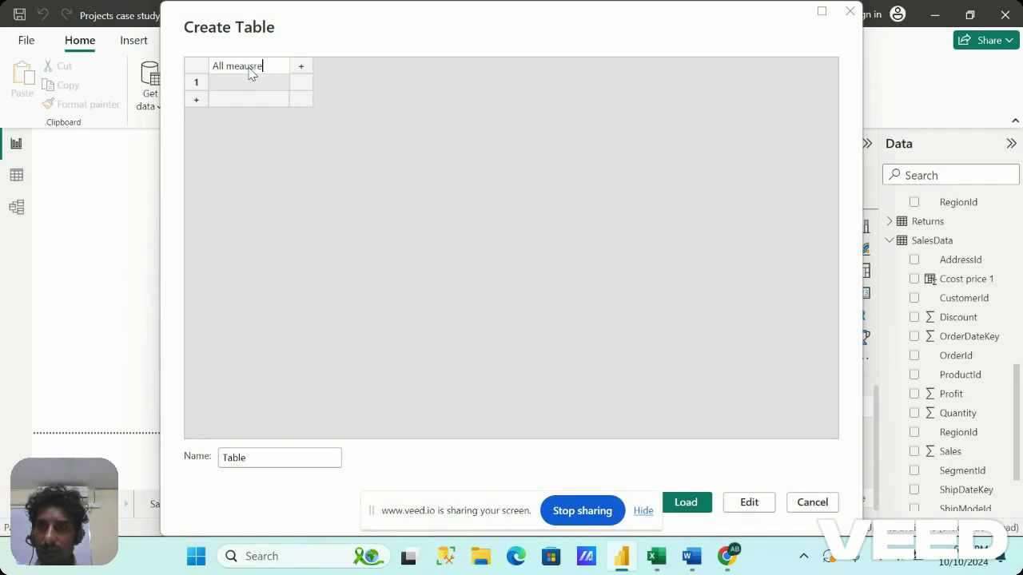
key(BackSpace)
key(BackSpace)
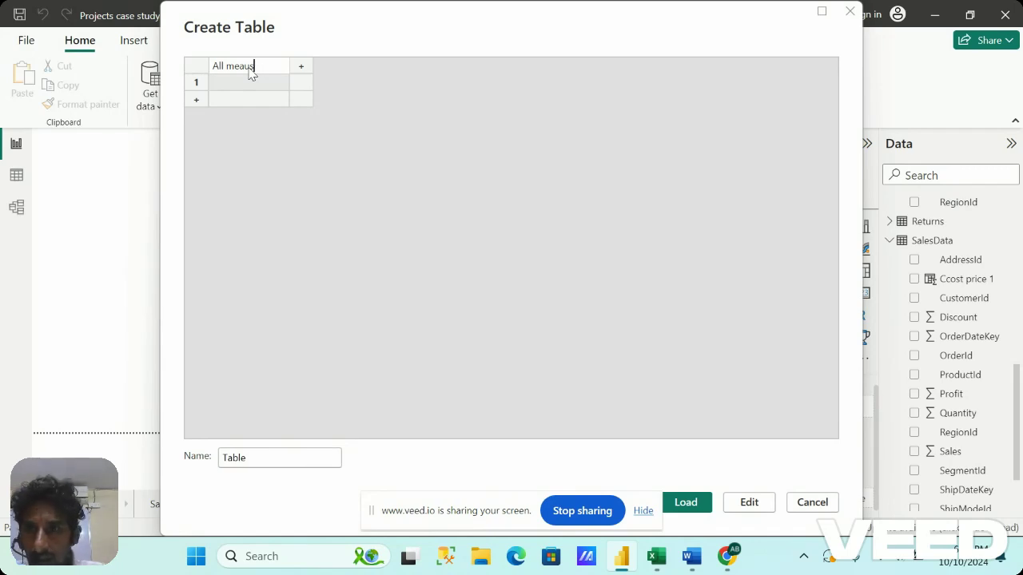
text(ures)
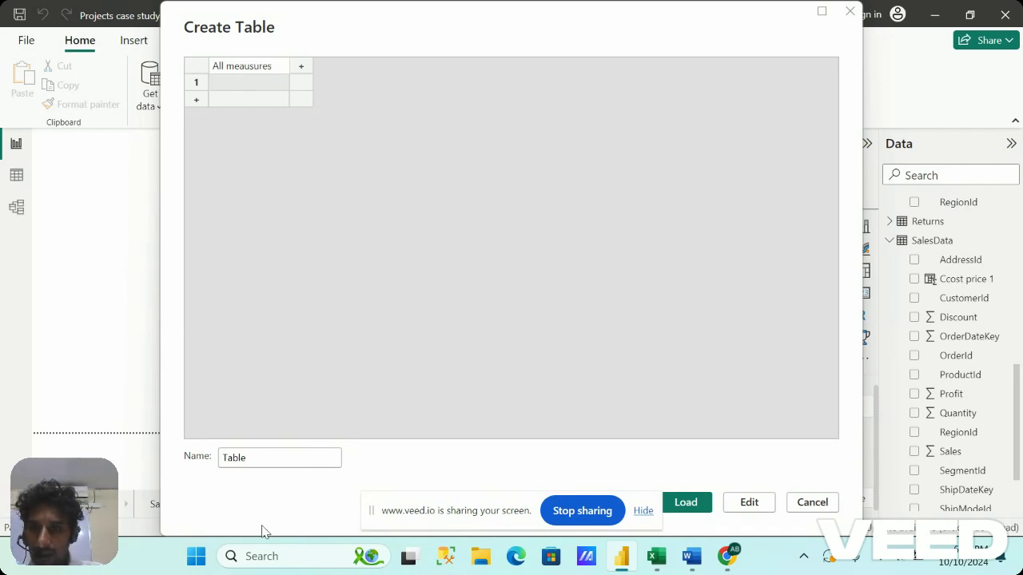
Step: Name the new table "All Measures" and load it into the model
click(261, 463)
key(BackSpace)
key(BackSpace)
key(BackSpace)
key(BackSpace)
key(BackSpace)
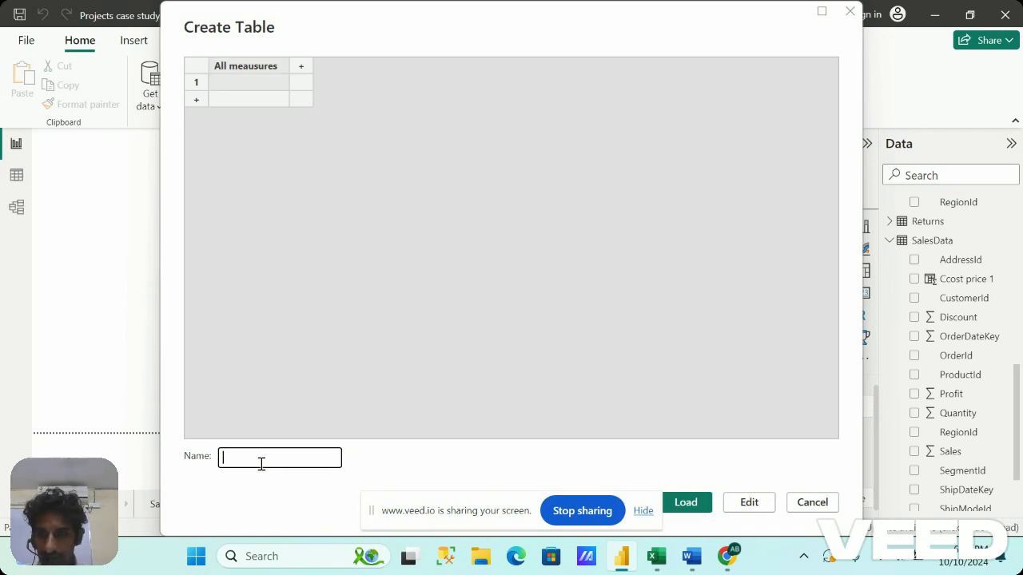
text(All M)
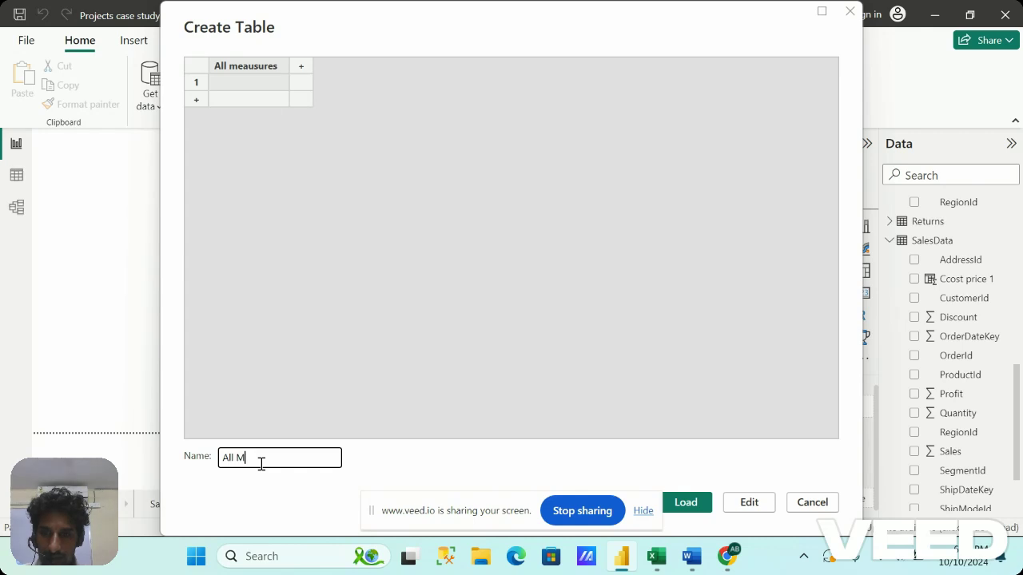
text(easures)
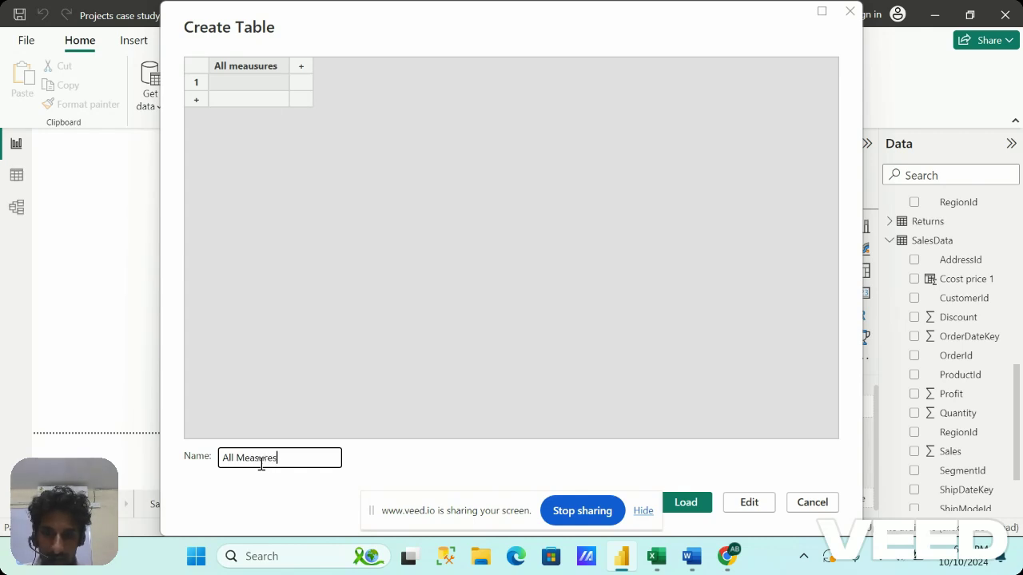
text(ue)
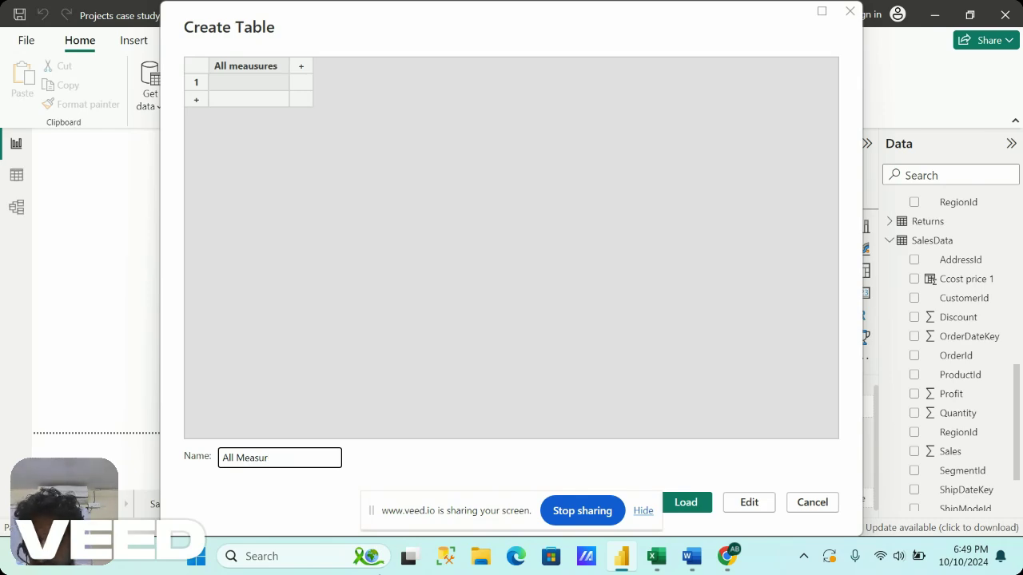
text(es)
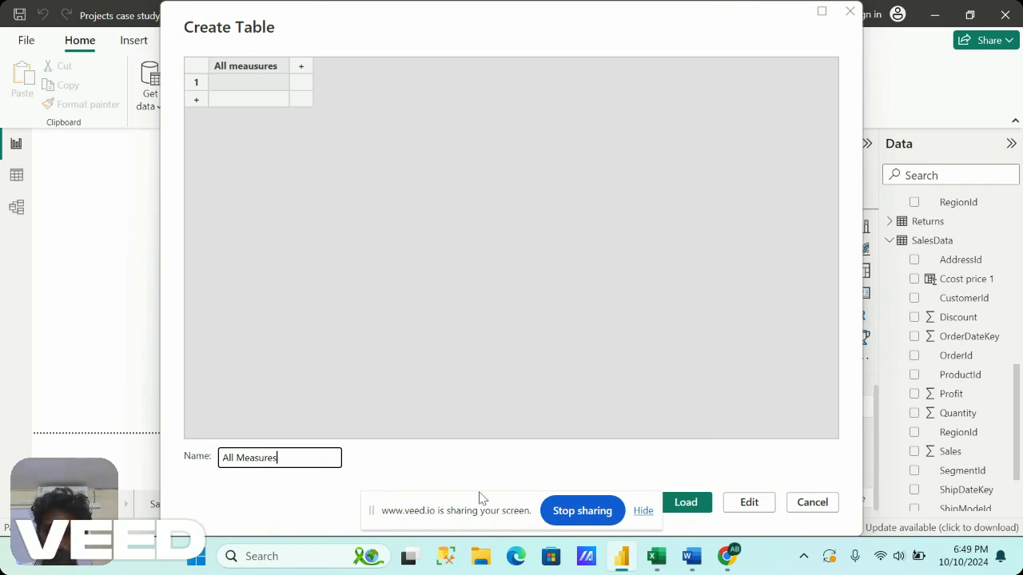
click(702, 503)
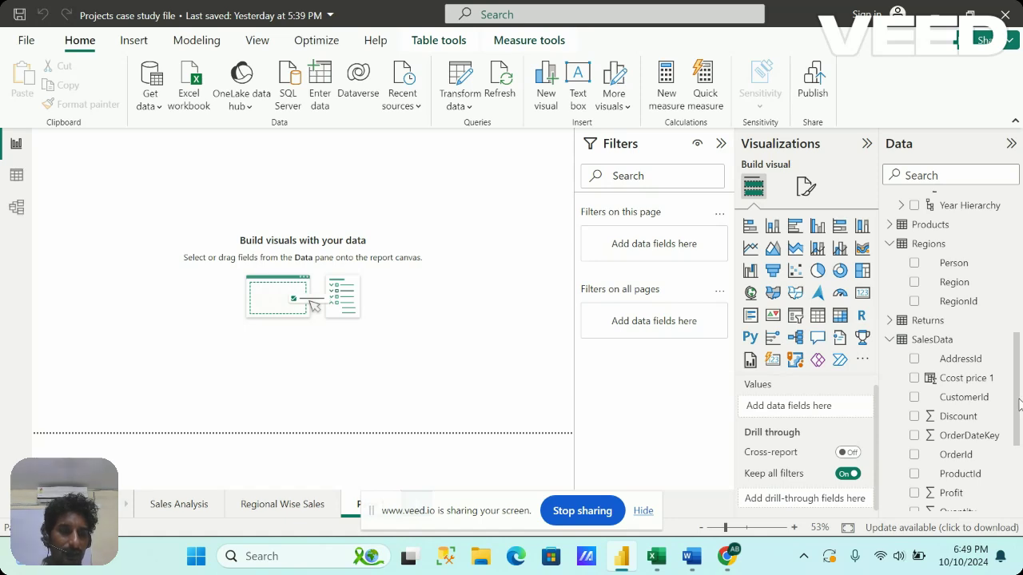
Step: Try to add the total Profit measure from SalesData to a new visual on the report page
scroll(1020, 405, down, 5)
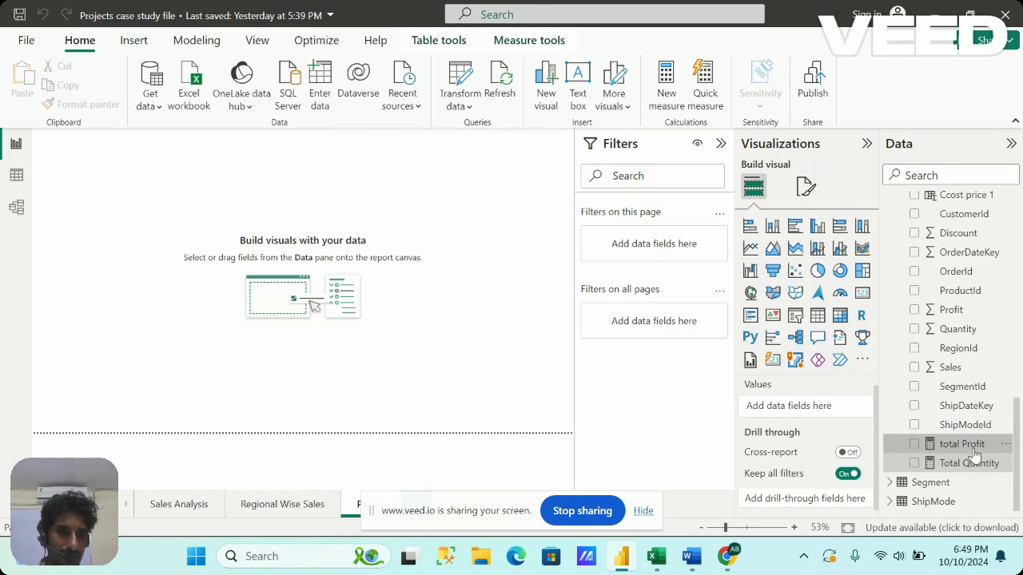
click(972, 449)
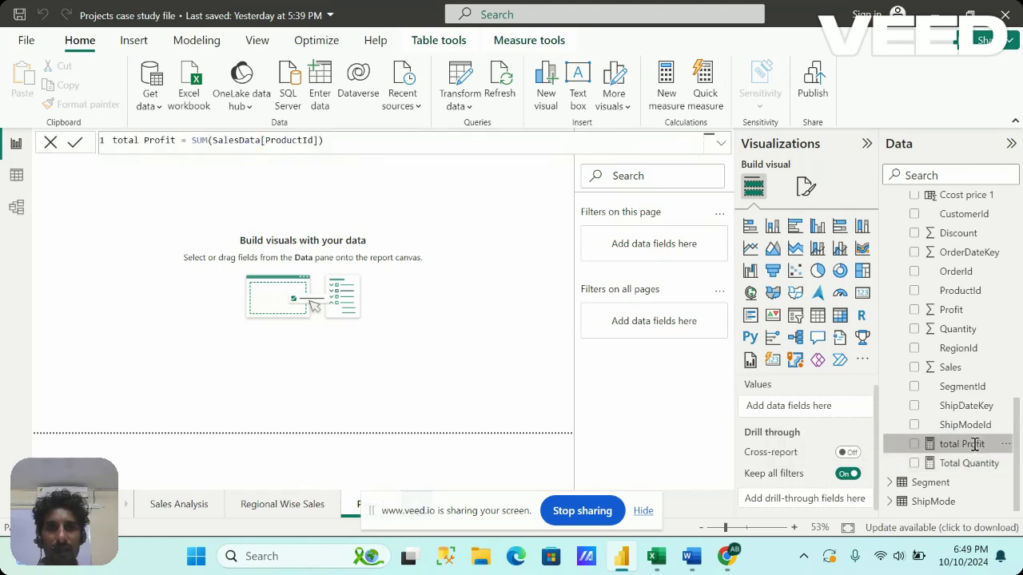
click(915, 445)
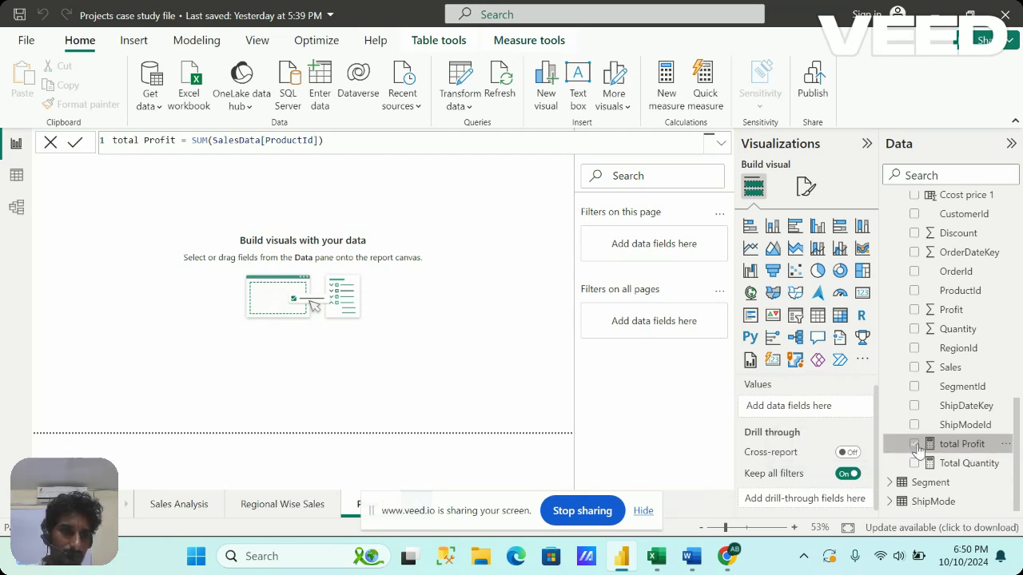
Step: Change the home table of the Total Quantity measure to All Measures
click(966, 472)
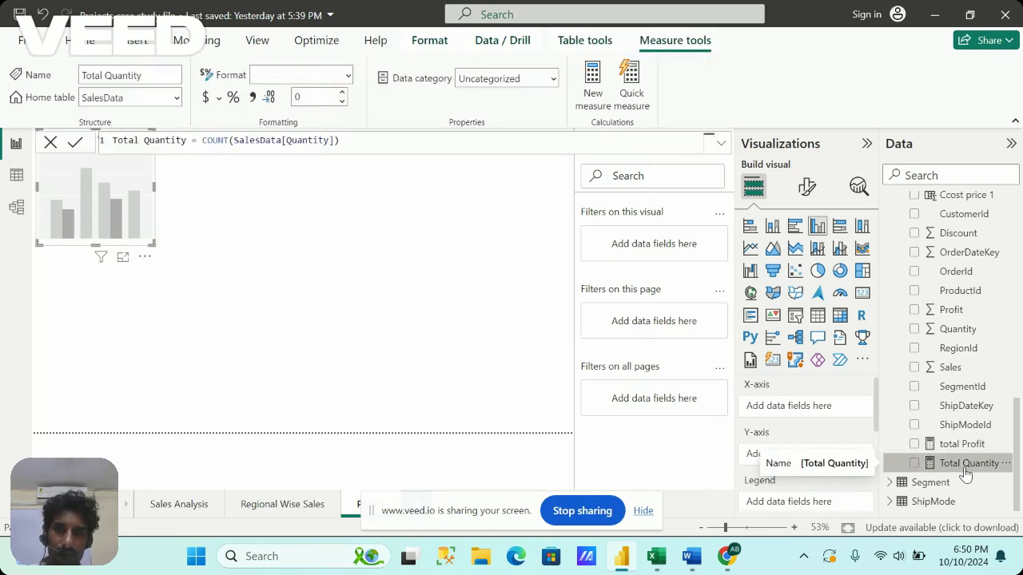
click(51, 143)
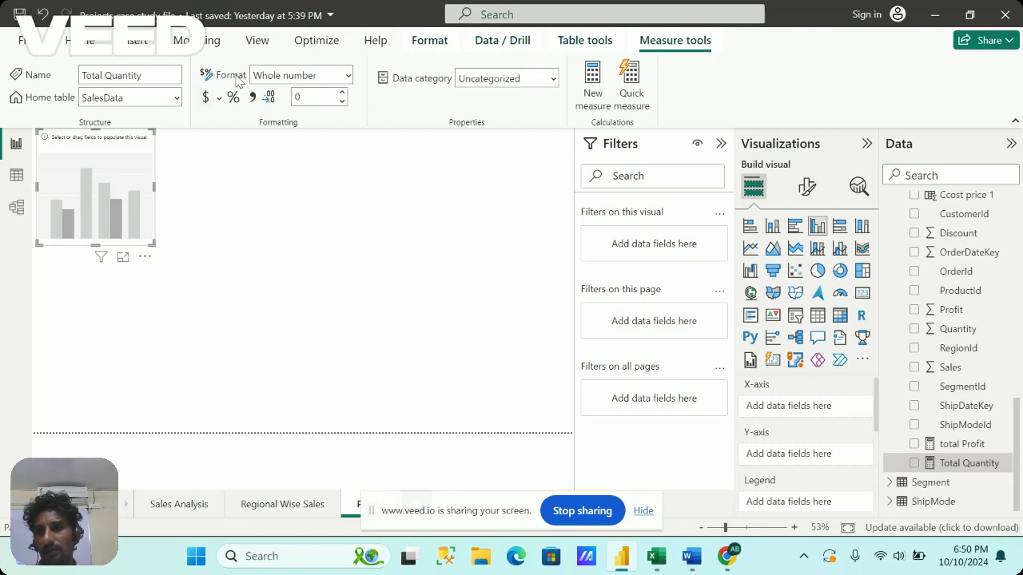
click(177, 98)
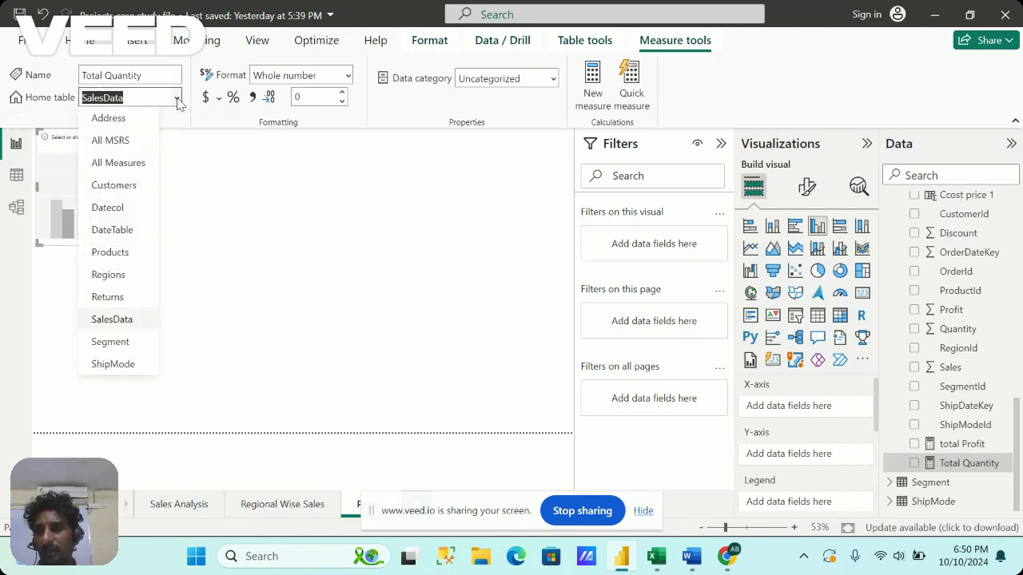
click(176, 97)
click(177, 97)
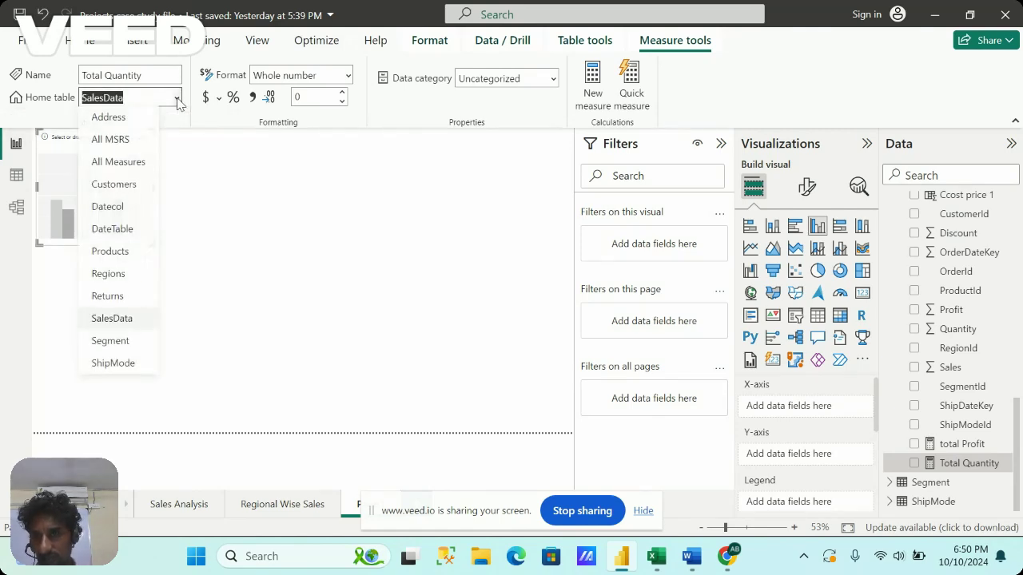
click(121, 166)
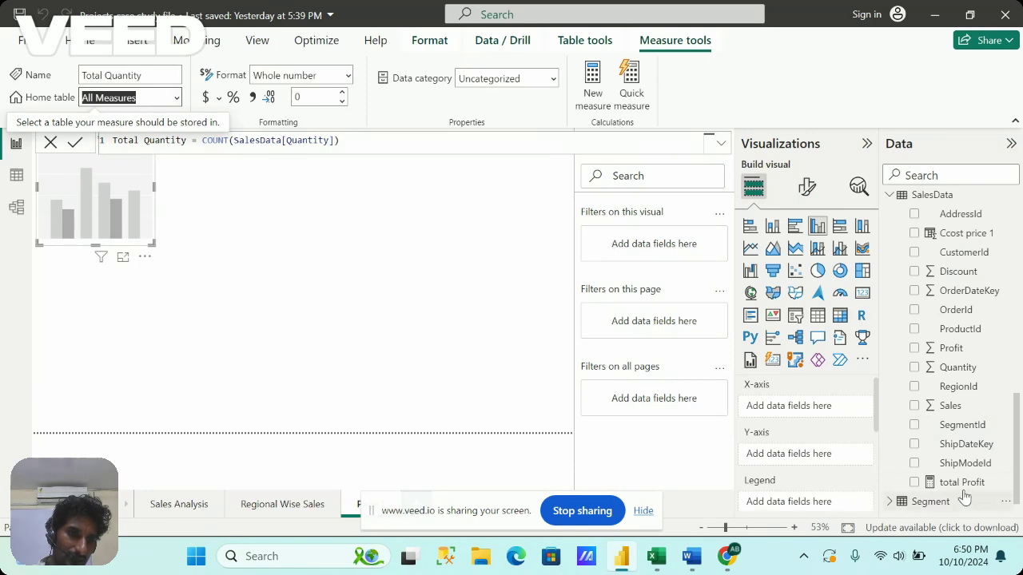
Step: Move the total Profit measure to the All Measures home table and check that table's contents in the field list
click(963, 482)
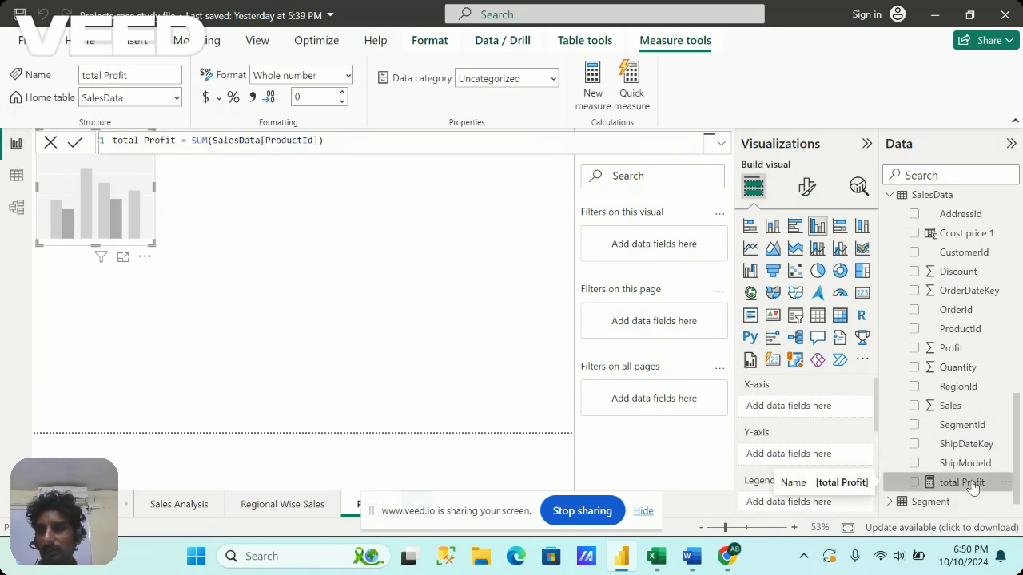
click(177, 96)
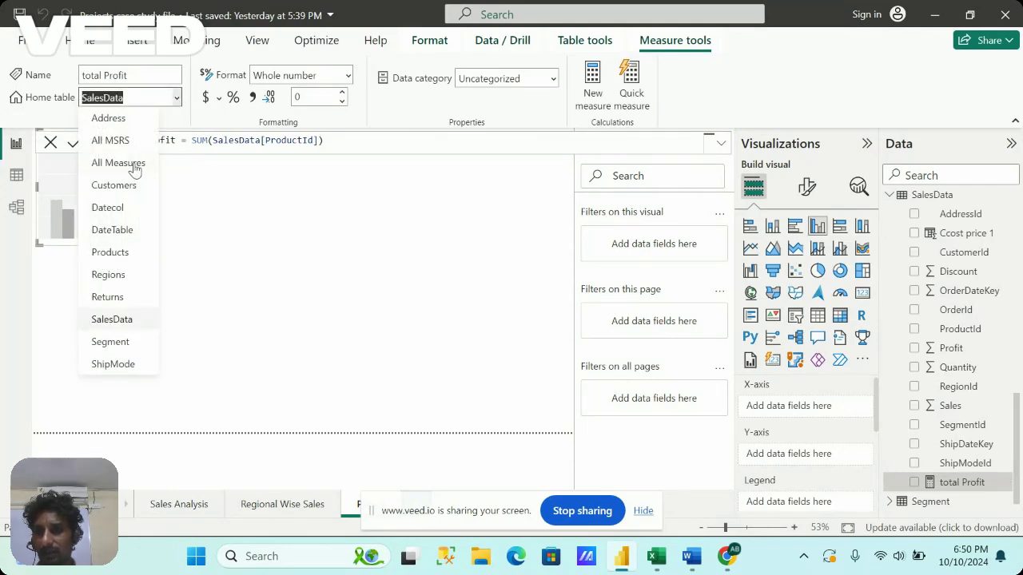
click(128, 163)
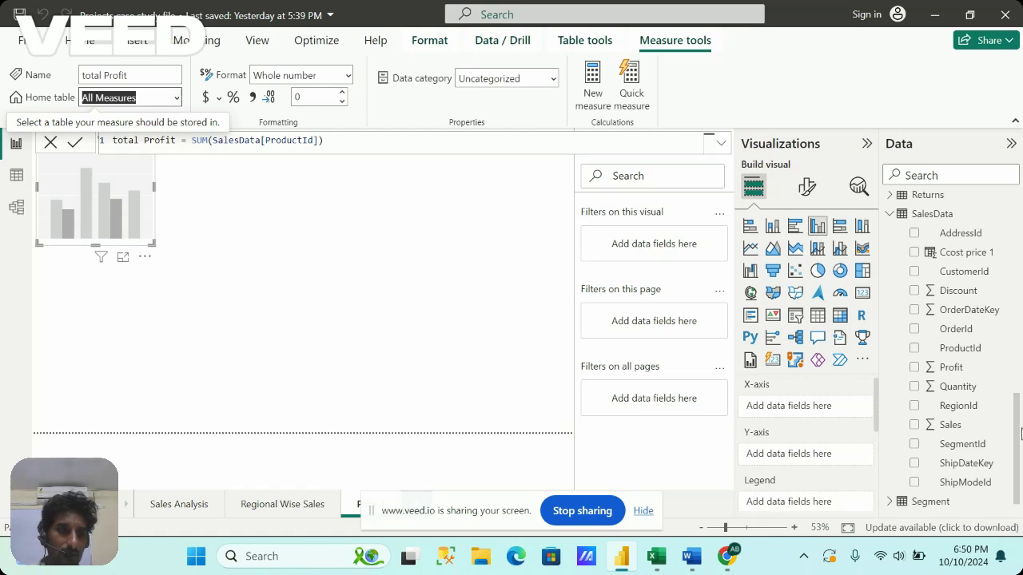
drag(1021, 432, 1011, 239)
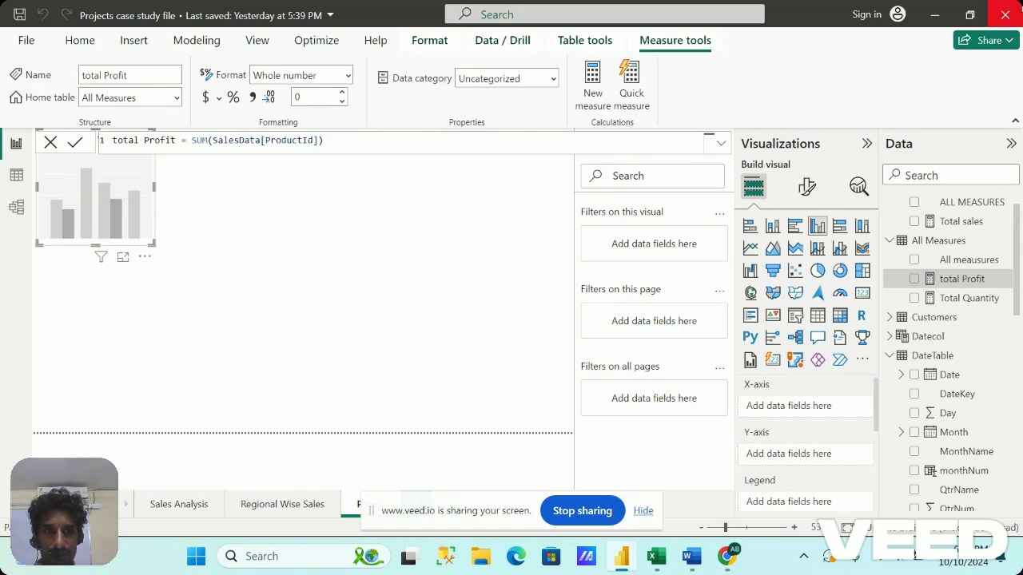
mouse_move(736, 564)
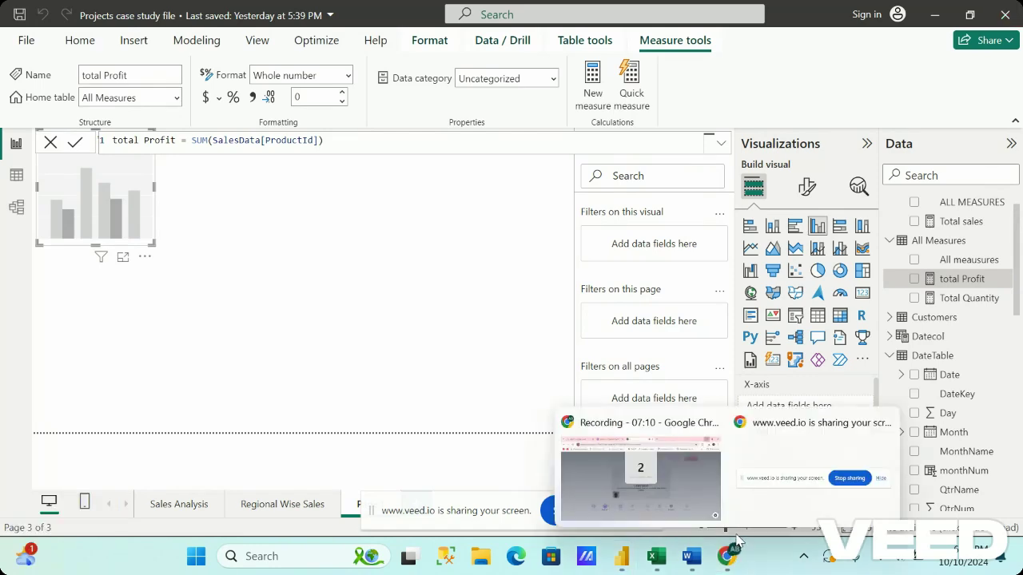